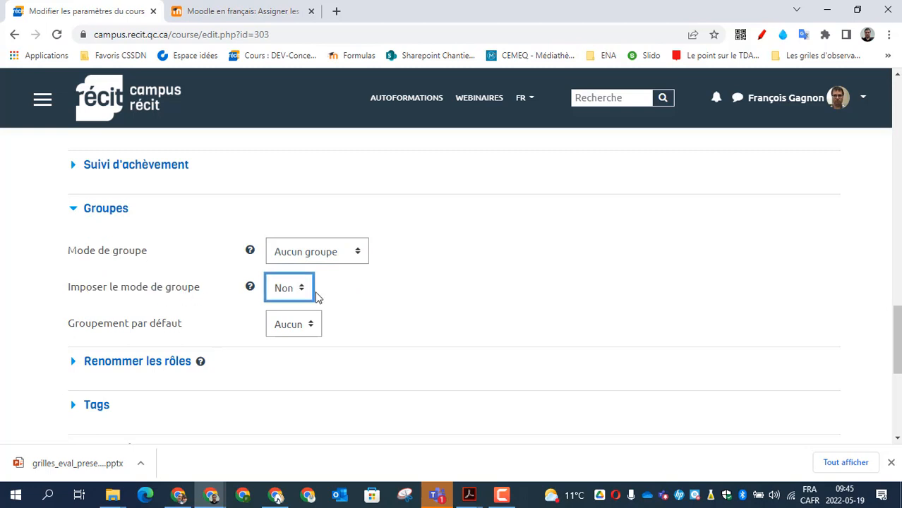
Step: On the course settings form, set Mode de groupe to Groupes séparés and Imposer le mode de groupe to Oui
click(298, 295)
click(302, 306)
click(449, 309)
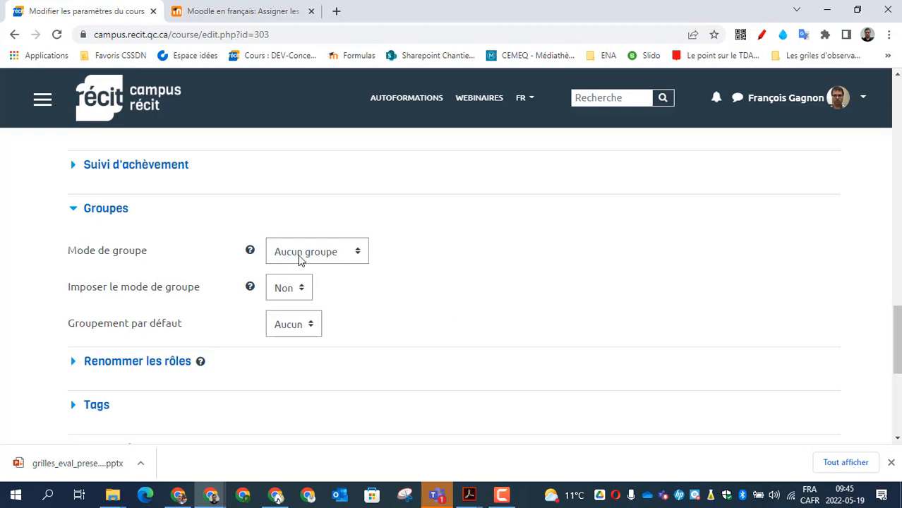
click(351, 258)
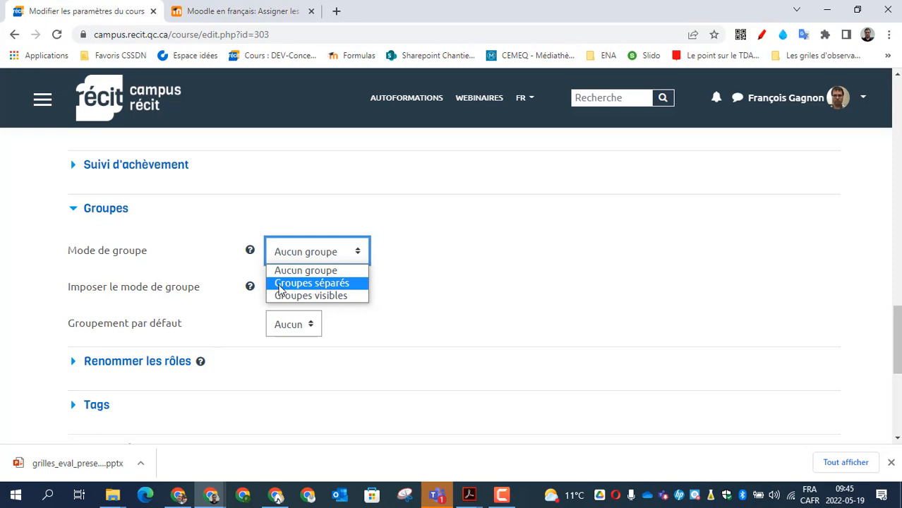
click(334, 283)
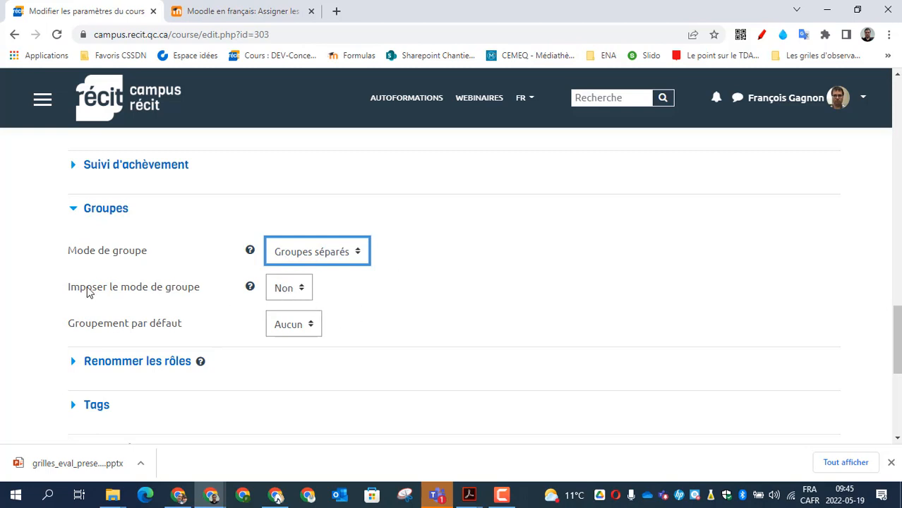
drag(69, 287, 182, 289)
click(287, 292)
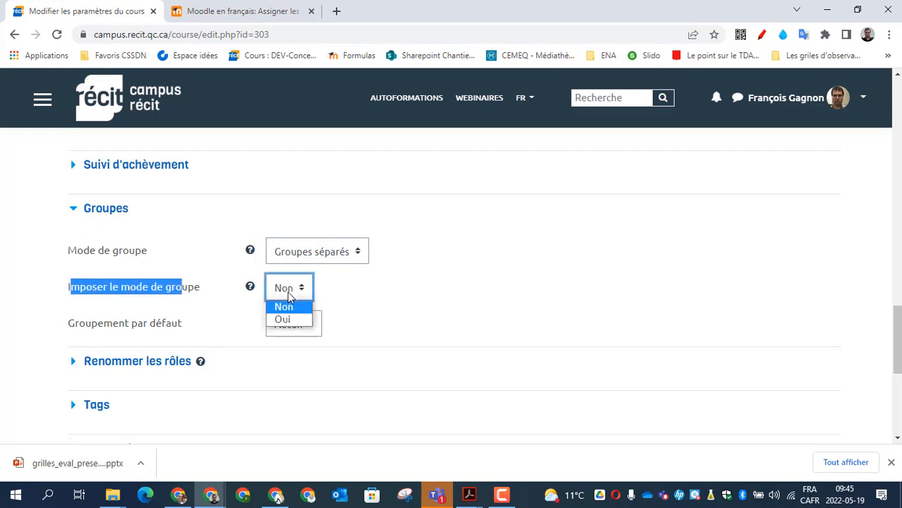
click(314, 319)
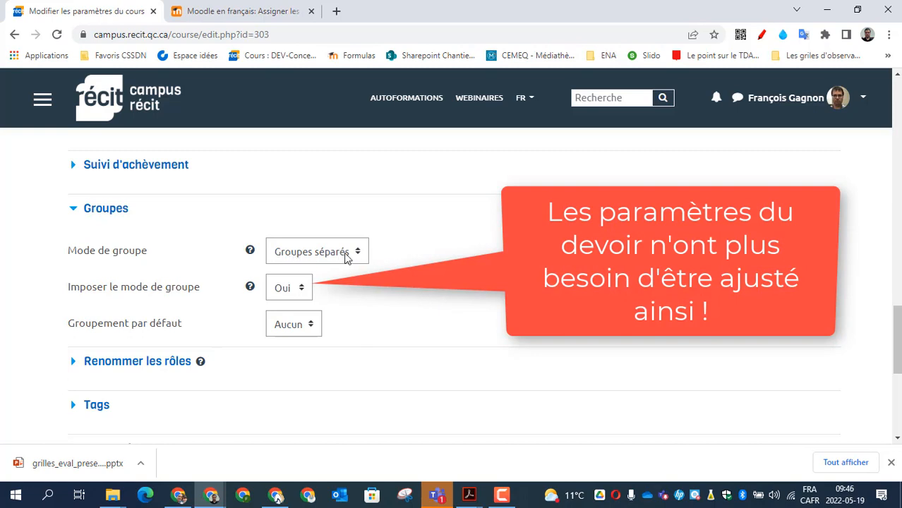
drag(83, 252, 148, 253)
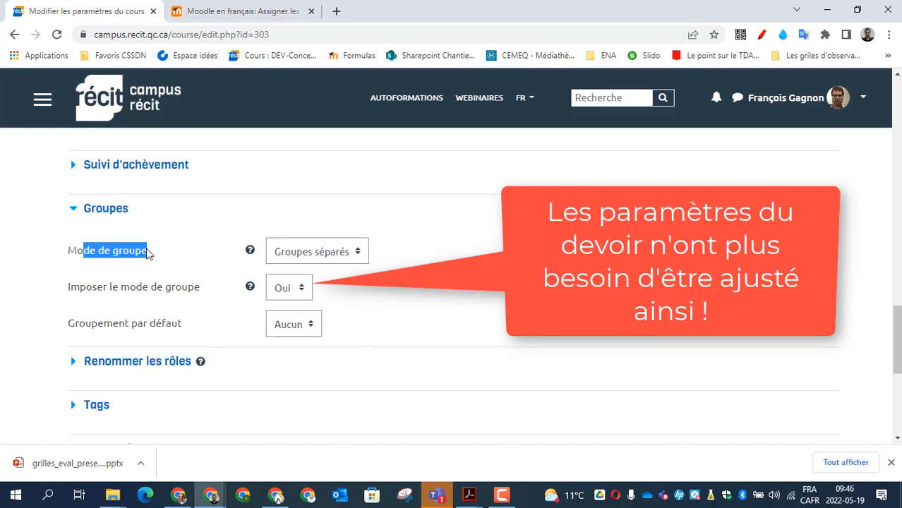
click(185, 259)
scroll(352, 268, down, 10)
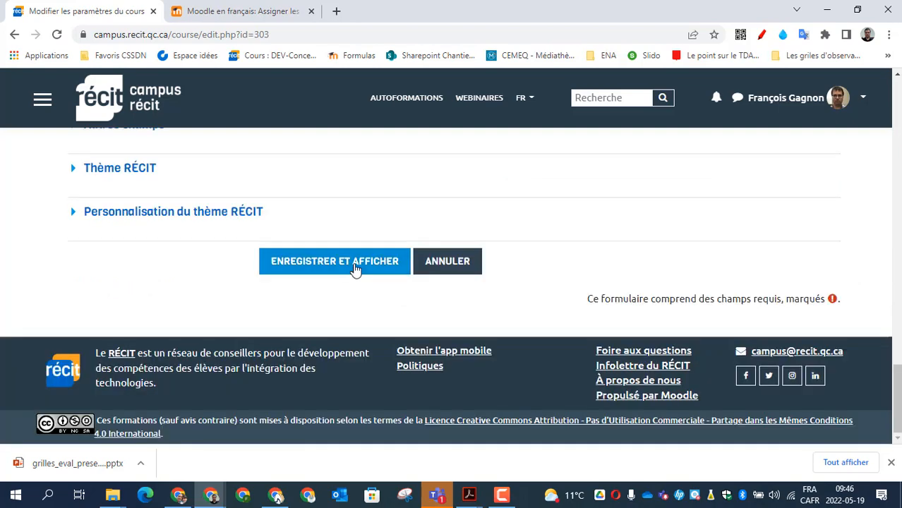
Step: Save the course settings and open the course's Groupes page via Plus... > Utilisateurs
click(355, 266)
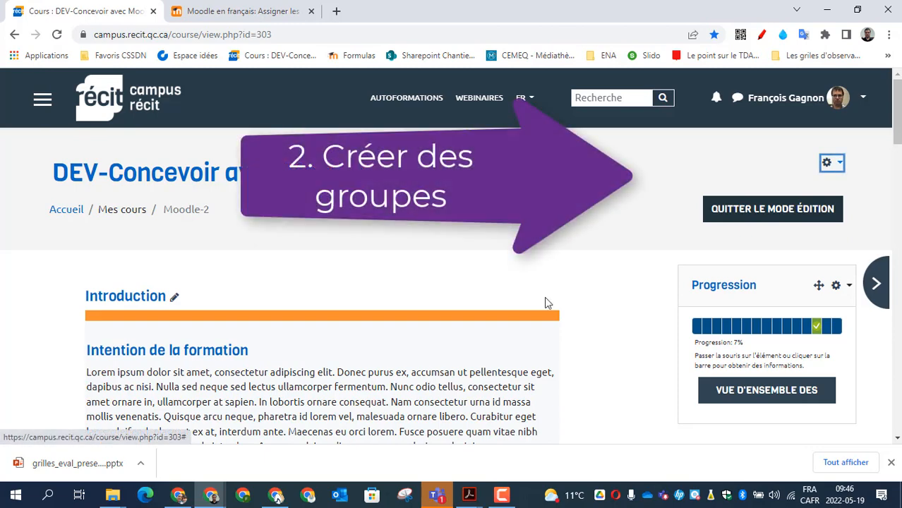
click(829, 163)
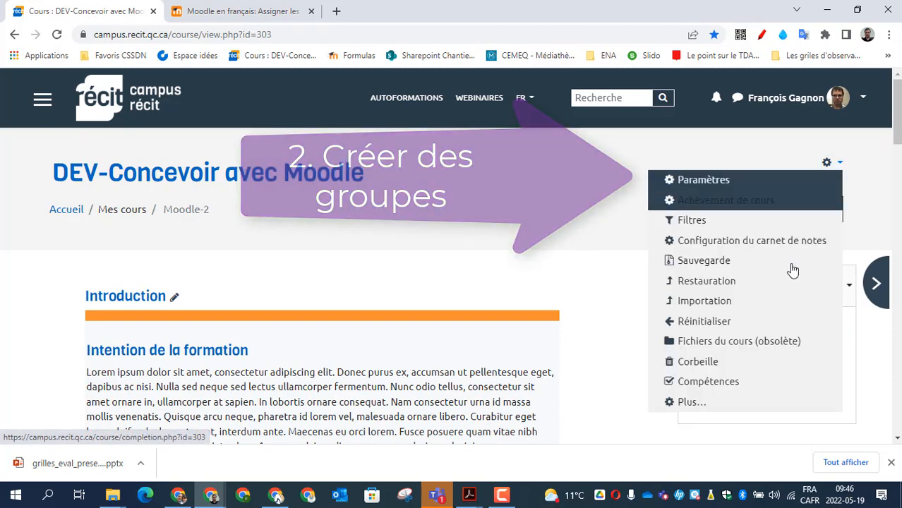
click(680, 410)
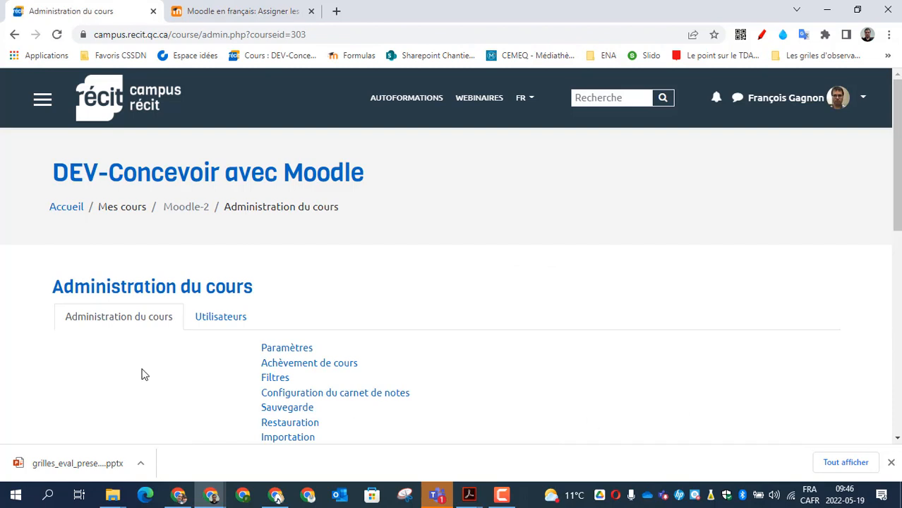
click(220, 319)
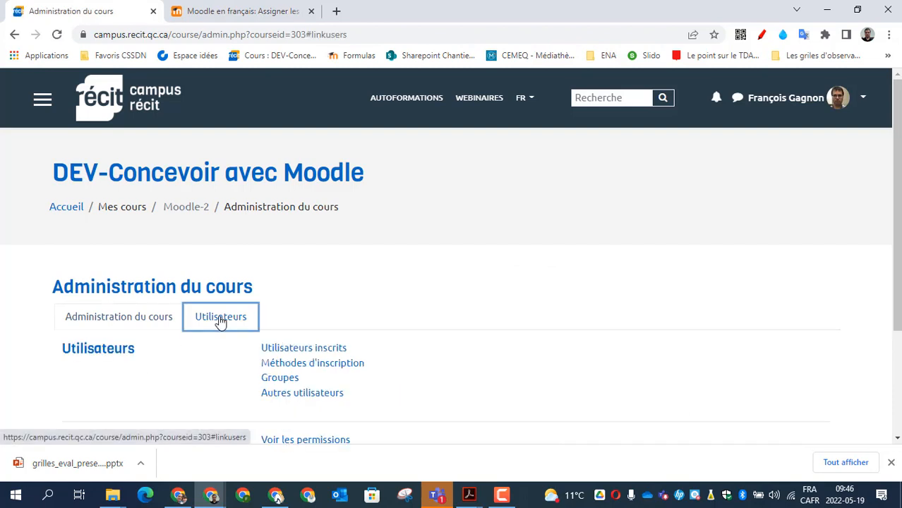
click(281, 382)
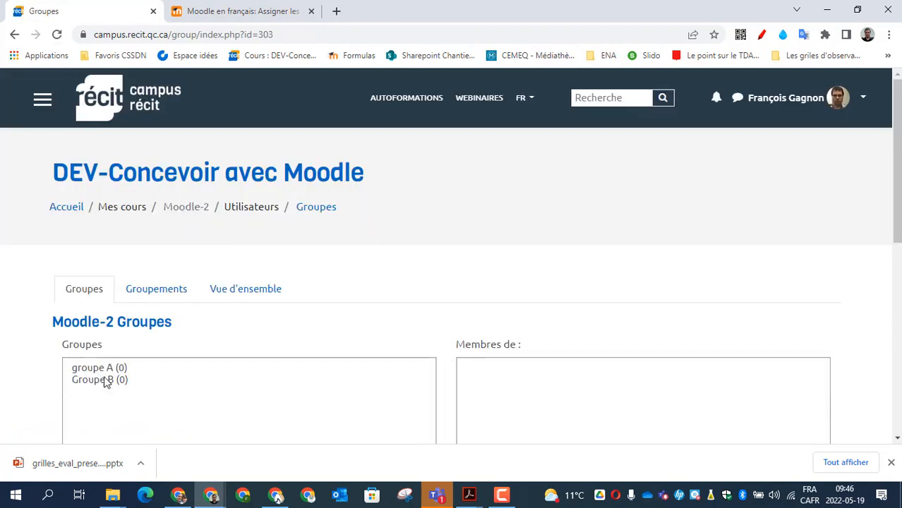
Step: Check groupe A and Groupe B, which have no members, then start creating a new group
click(106, 368)
click(94, 285)
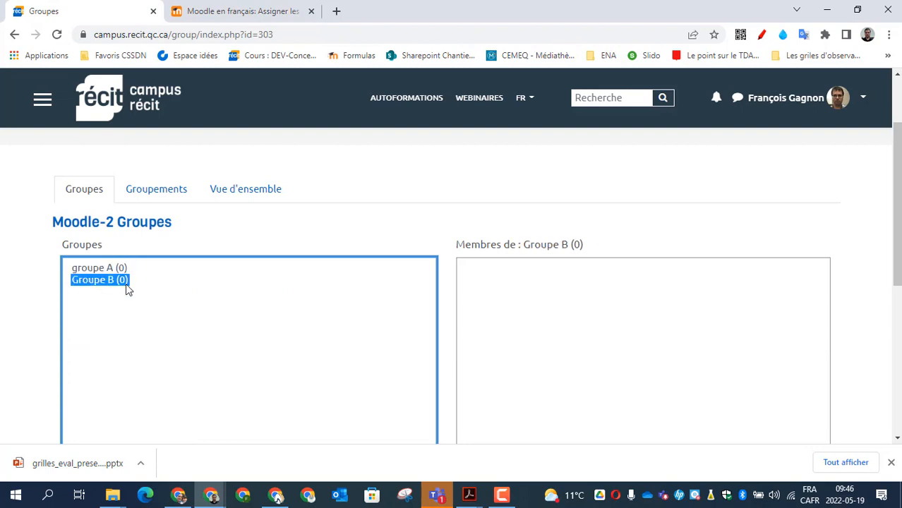
click(121, 271)
scroll(167, 351, down, 5)
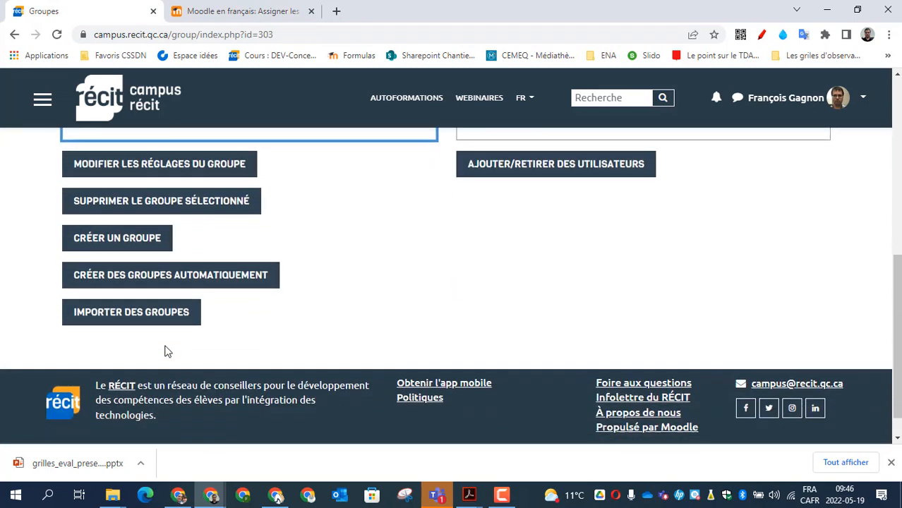
scroll(167, 352, down, 1)
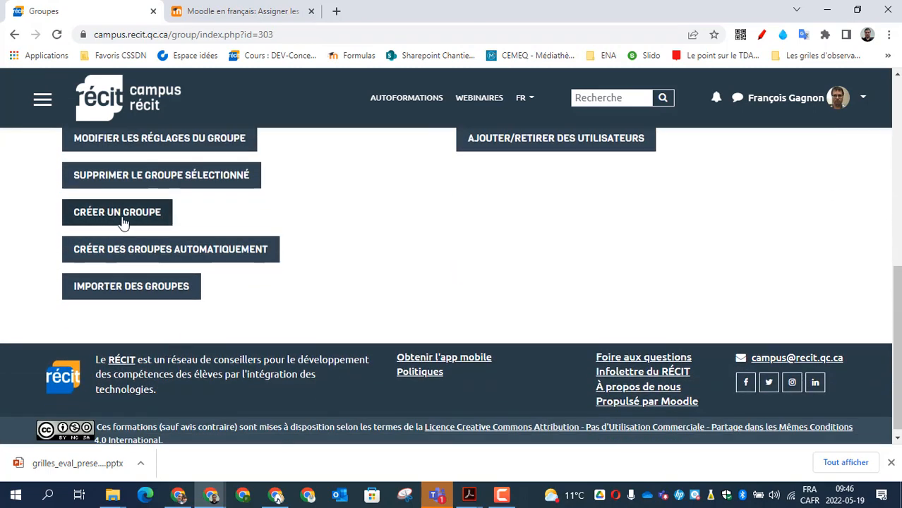
click(121, 224)
Step: Name the new group 'Groupe C' and save it
click(324, 319)
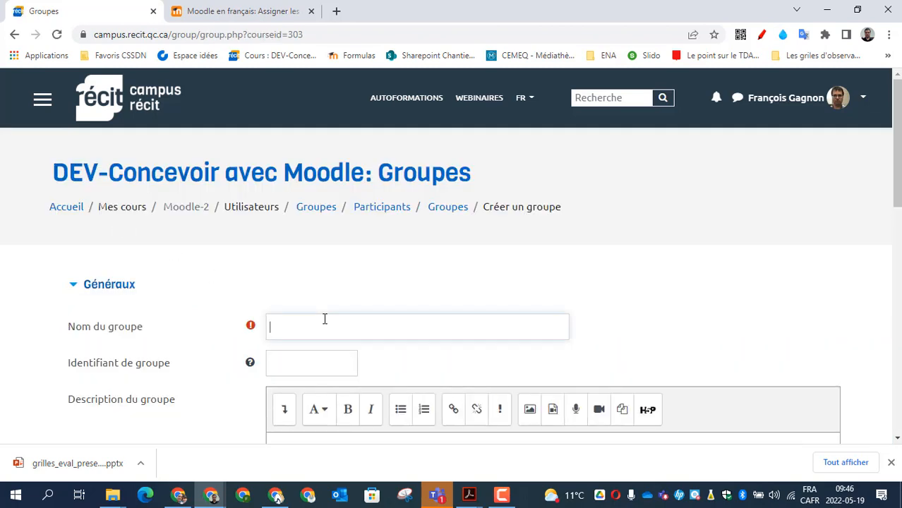
text(Groupe C)
scroll(131, 395, down, 10)
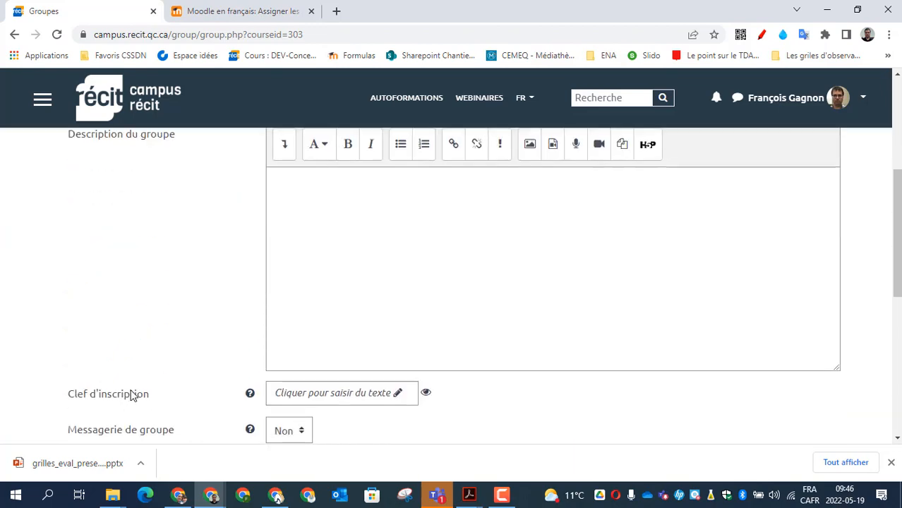
click(324, 271)
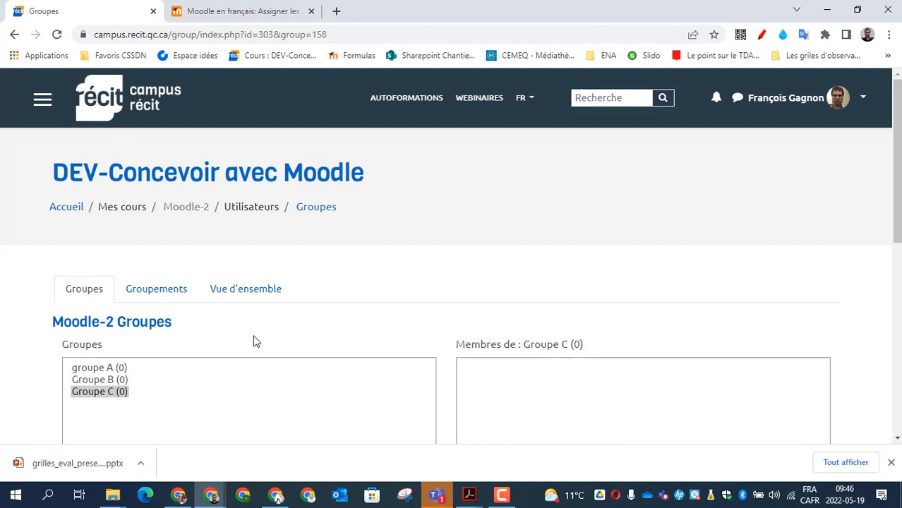
Step: Select groupe A and open its add/remove members page
click(111, 368)
scroll(155, 346, down, 1)
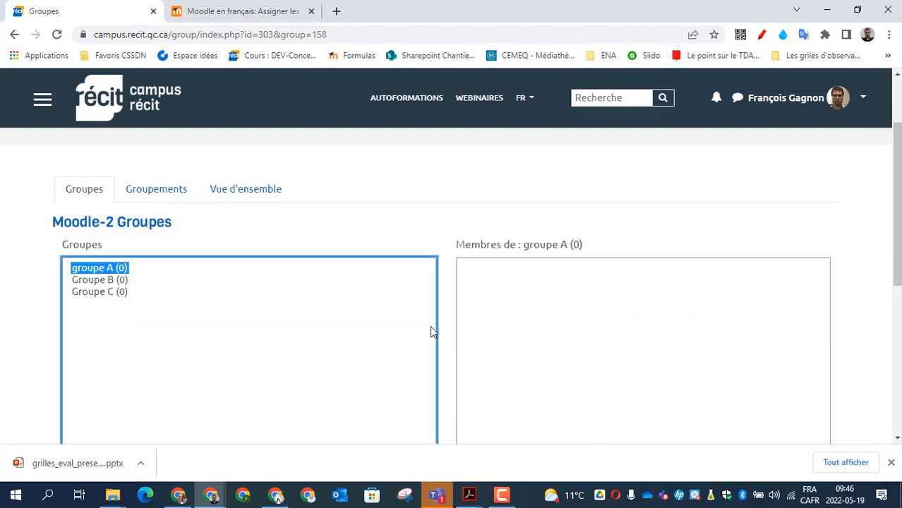
scroll(478, 332, down, 3)
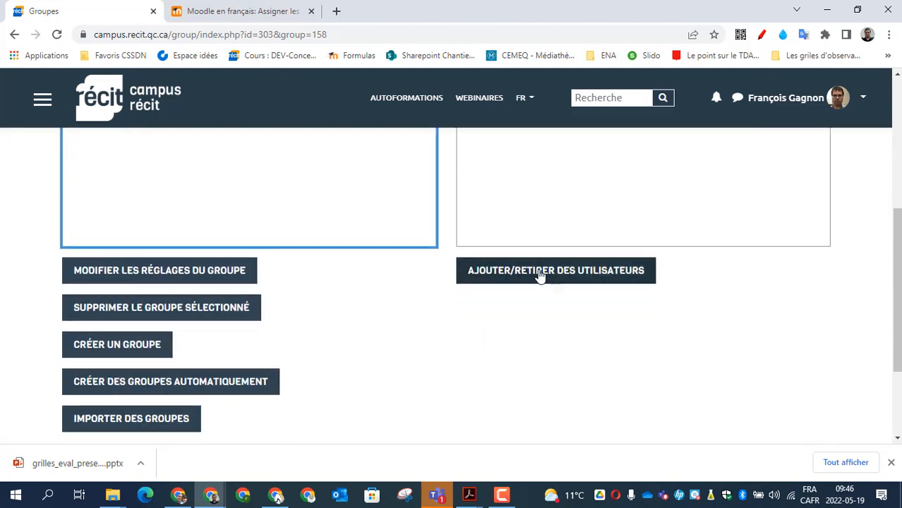
scroll(254, 192, up, 3)
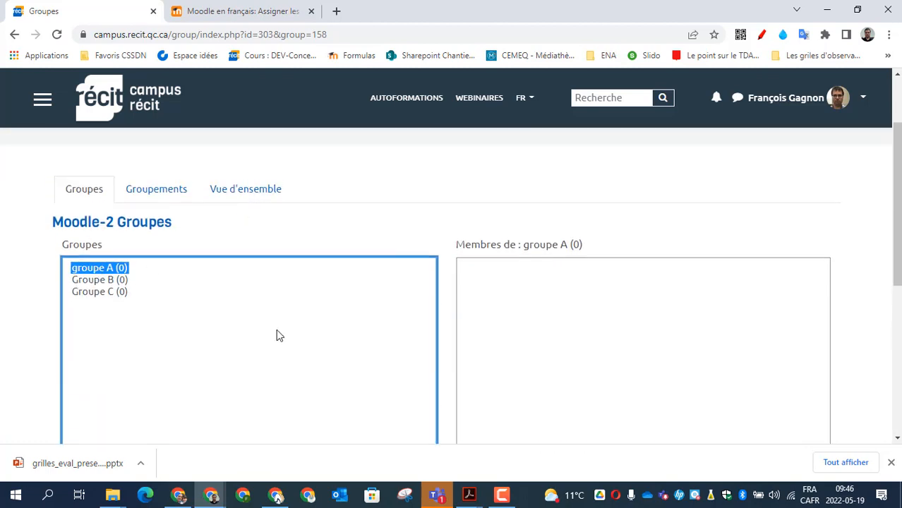
scroll(307, 308, down, 5)
scroll(522, 272, up, 2)
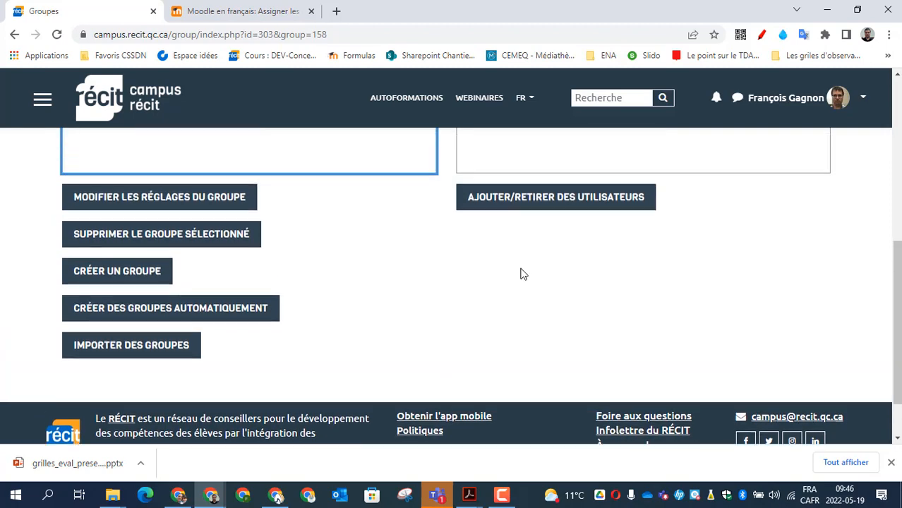
click(558, 272)
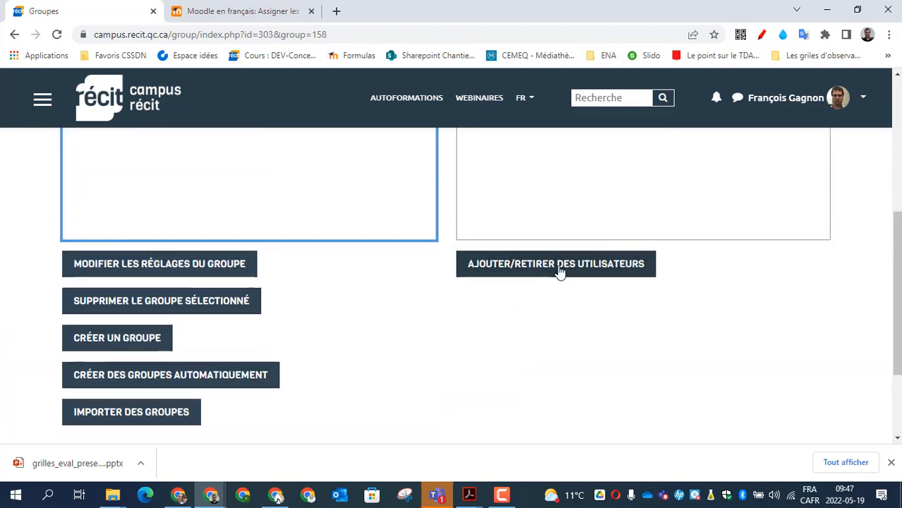
Step: Search Membres potentiels by the user's username and add the matching Accompagnateur to groupe A
scroll(547, 330, down, 3)
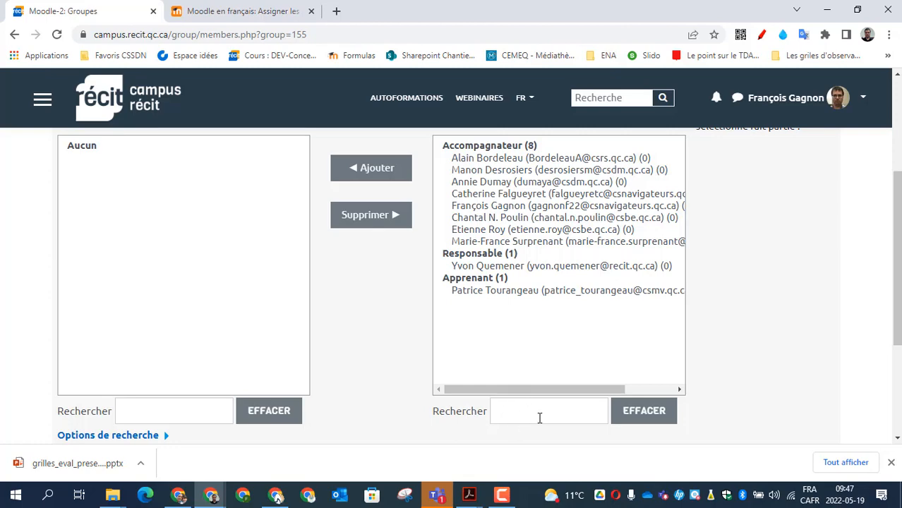
scroll(431, 339, up, 3)
drag(440, 316, 522, 322)
scroll(380, 413, down, 6)
scroll(451, 399, up, 1)
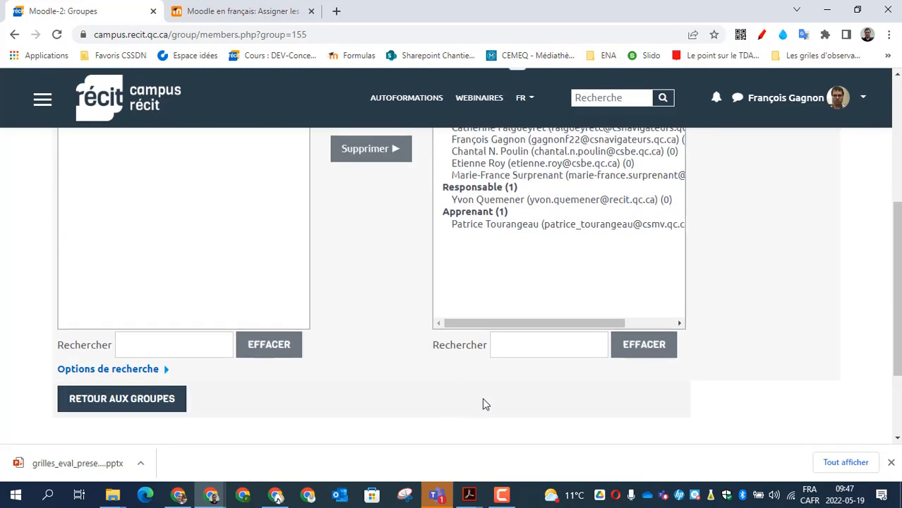
click(539, 352)
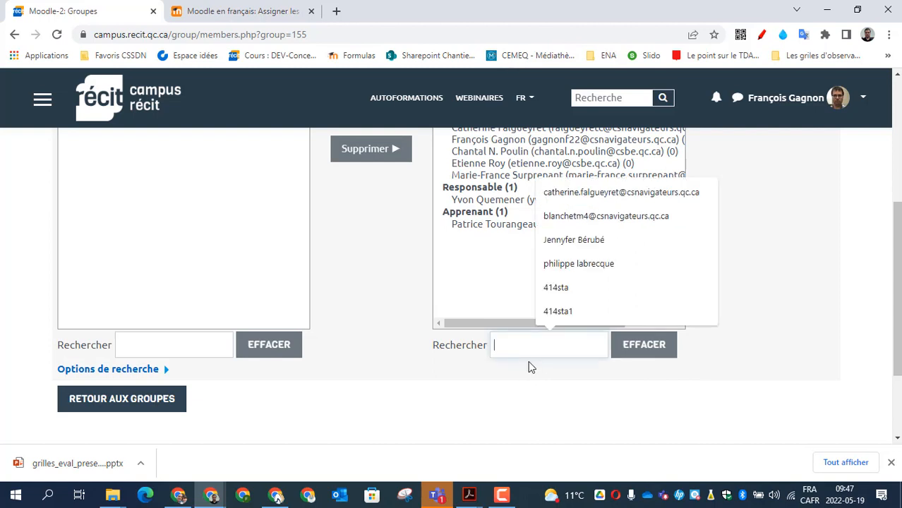
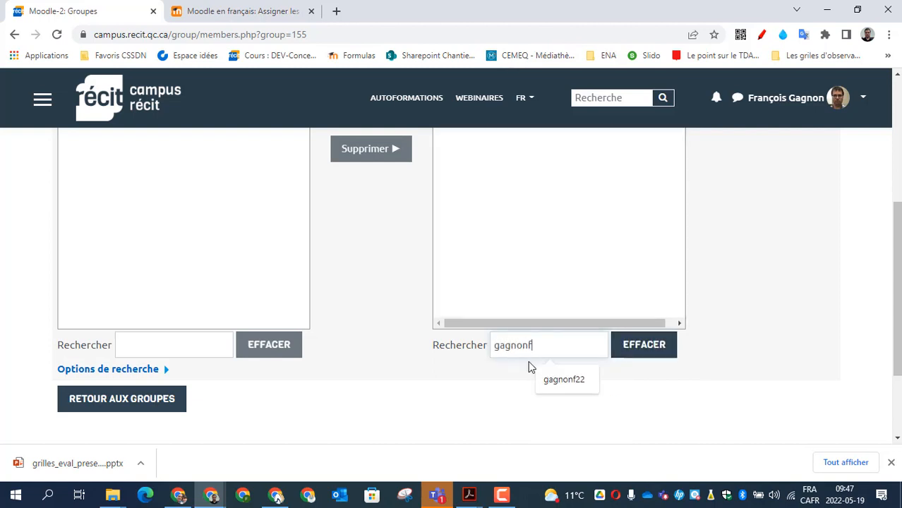
scroll(406, 283, up, 3)
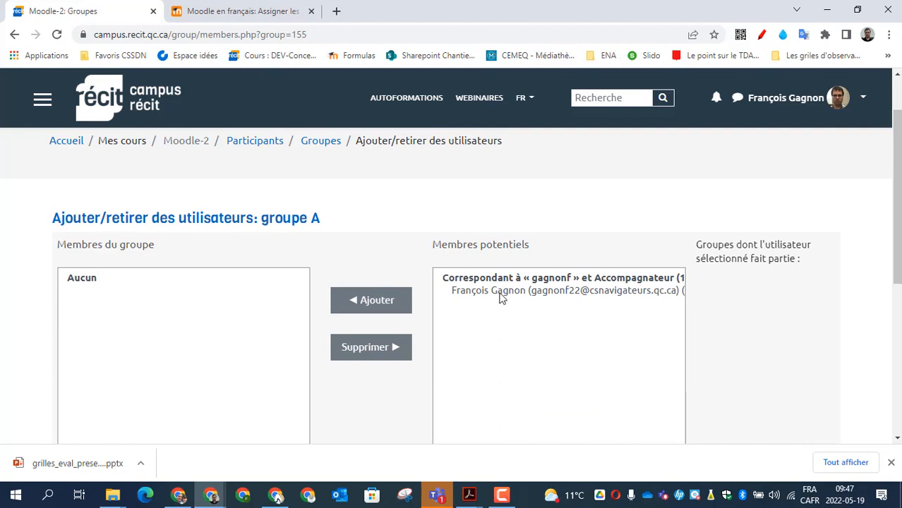
click(499, 297)
scroll(503, 292, down, 1)
click(369, 236)
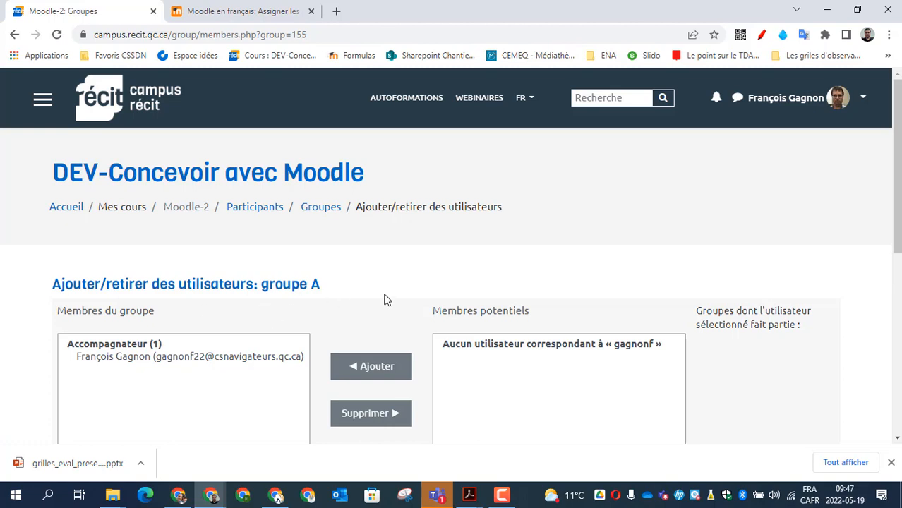
scroll(388, 295, down, 2)
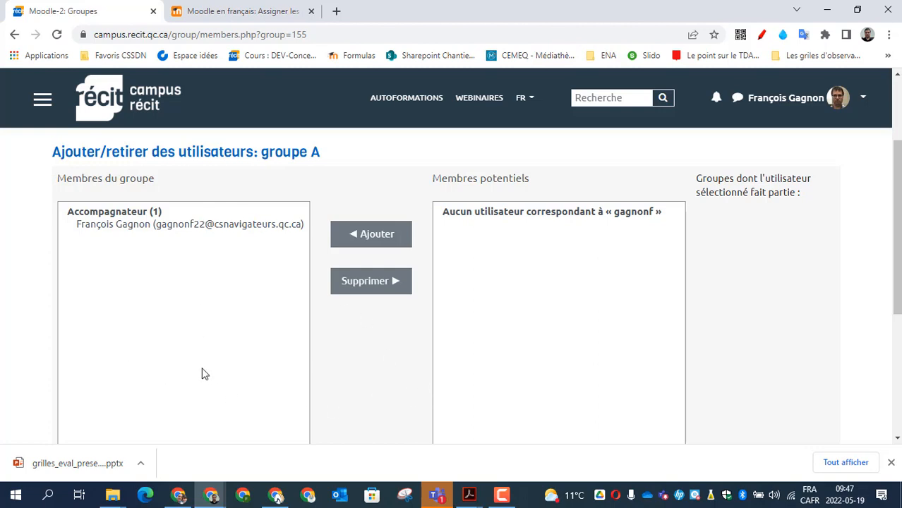
scroll(334, 413, up, 2)
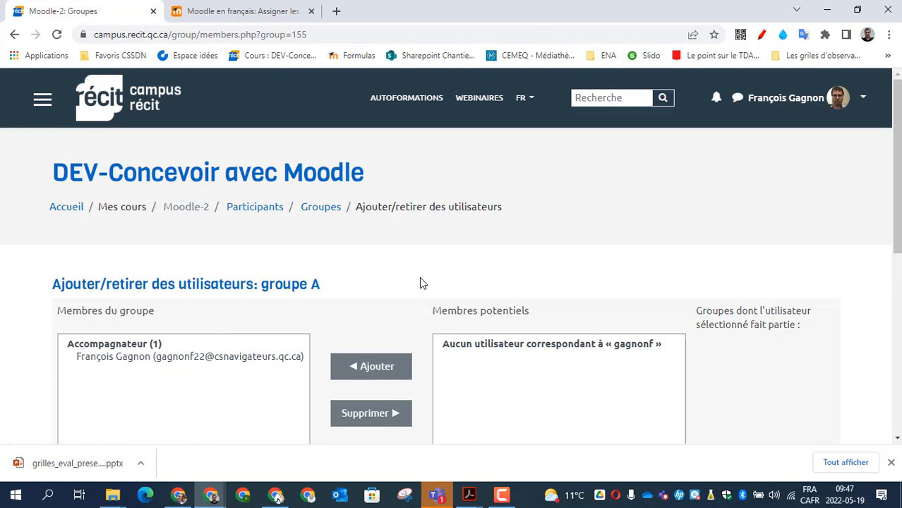
Step: Return to the course and open the settings of Mon premier devoir
click(193, 211)
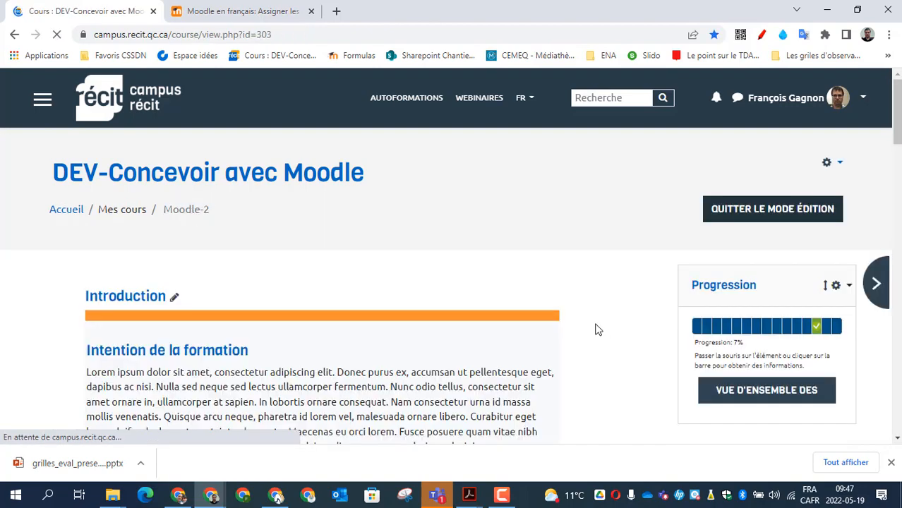
scroll(603, 333, down, 15)
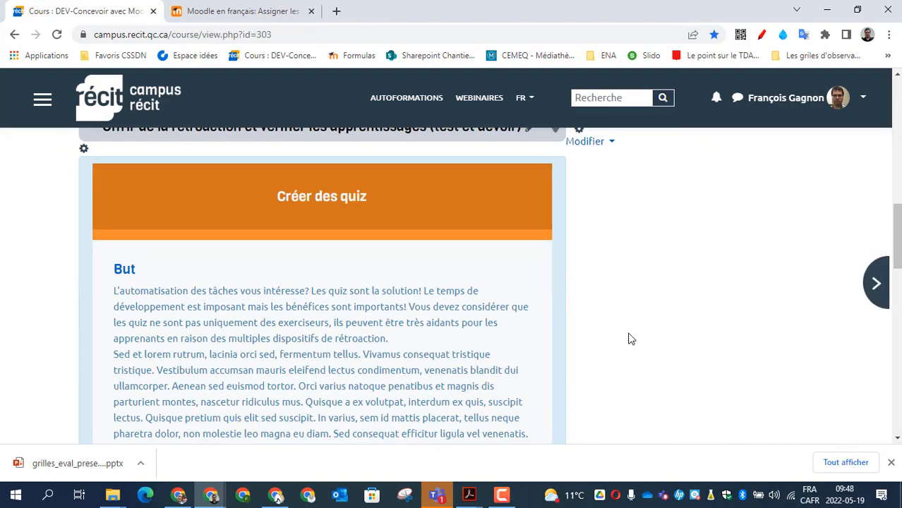
scroll(633, 335, down, 10)
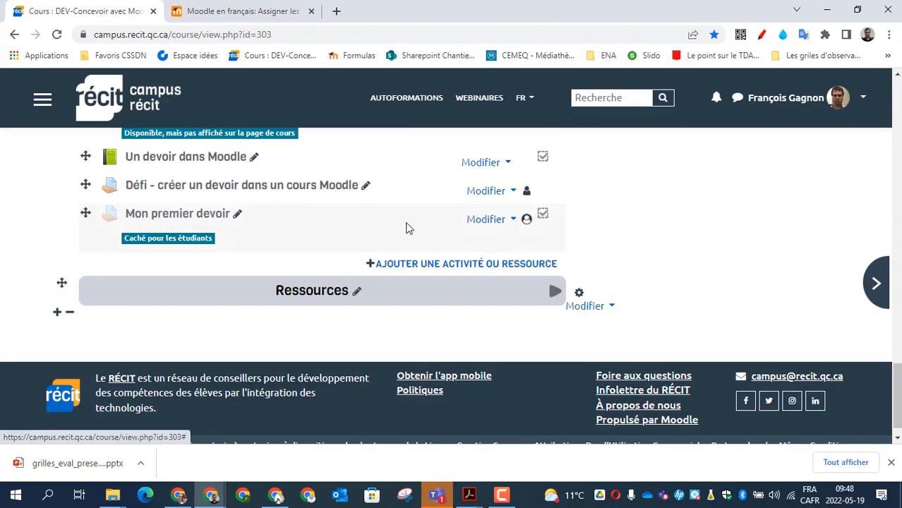
click(484, 225)
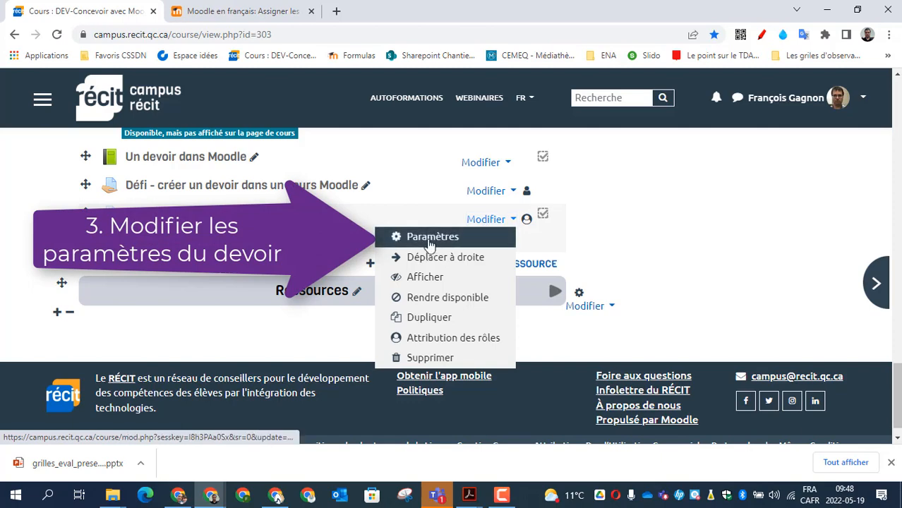
click(432, 240)
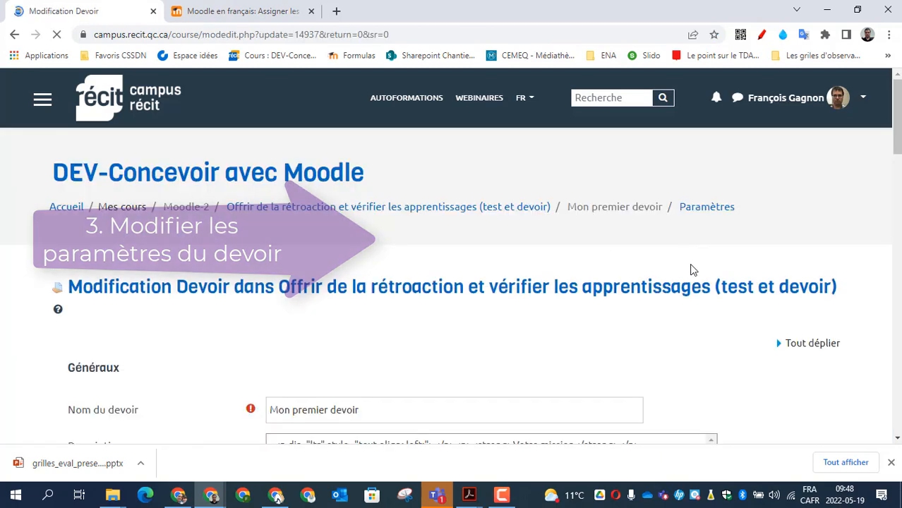
Step: Under Réglages courants, set the assignment's group mode to Groupes séparés, then save and return
scroll(162, 378, down, 15)
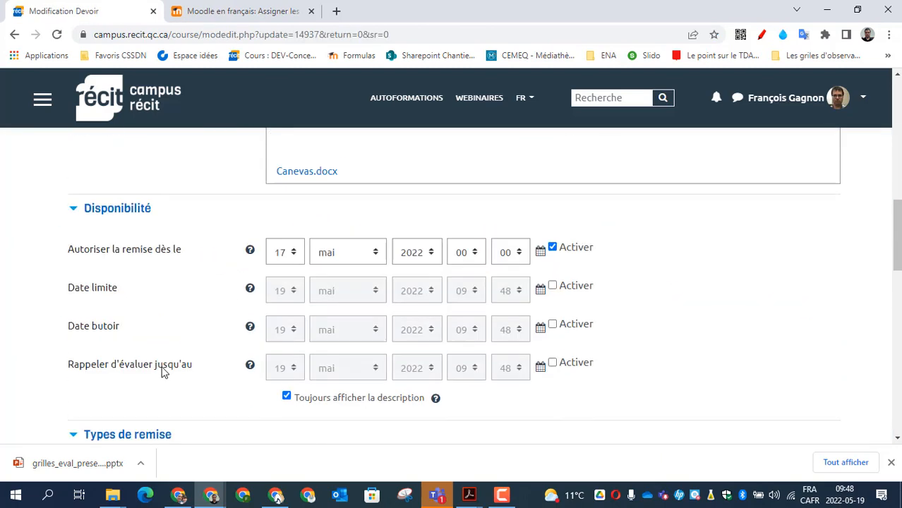
scroll(162, 373, down, 4)
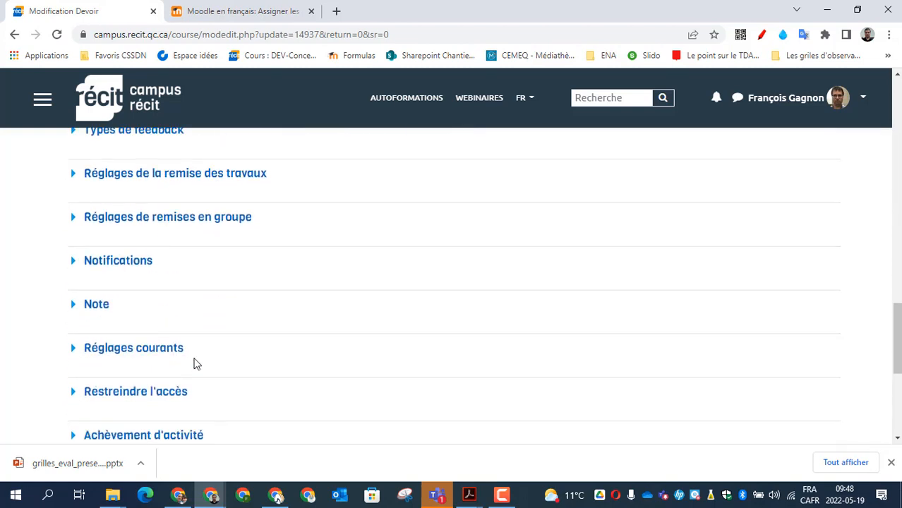
scroll(212, 391, down, 3)
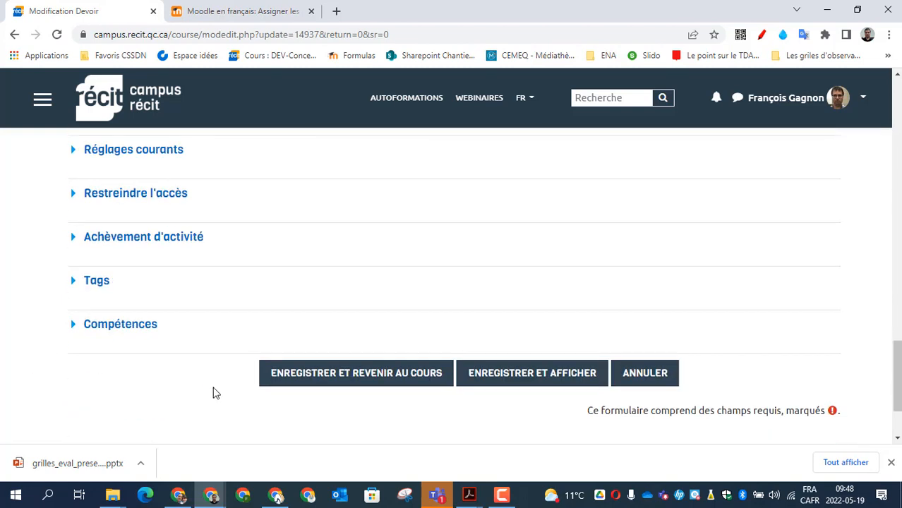
scroll(214, 393, up, 1)
scroll(214, 393, up, 1)
click(149, 286)
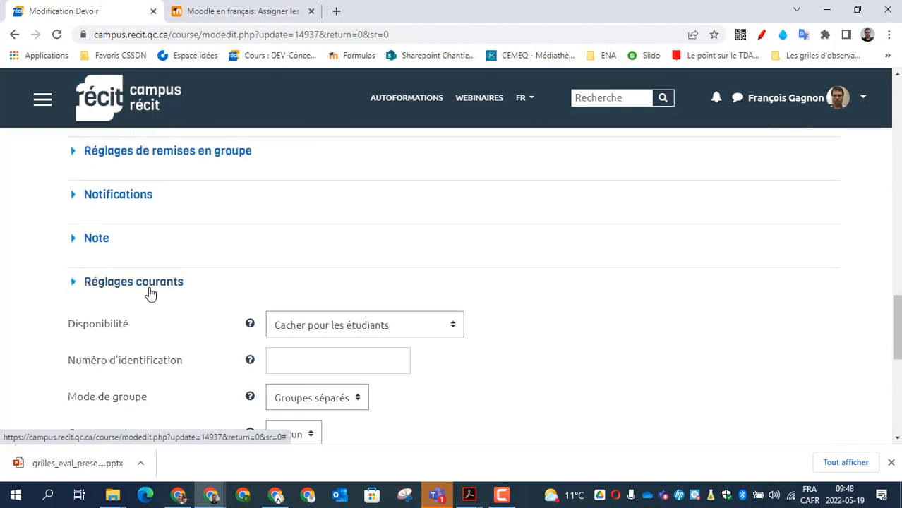
scroll(243, 360, down, 2)
drag(69, 265, 155, 265)
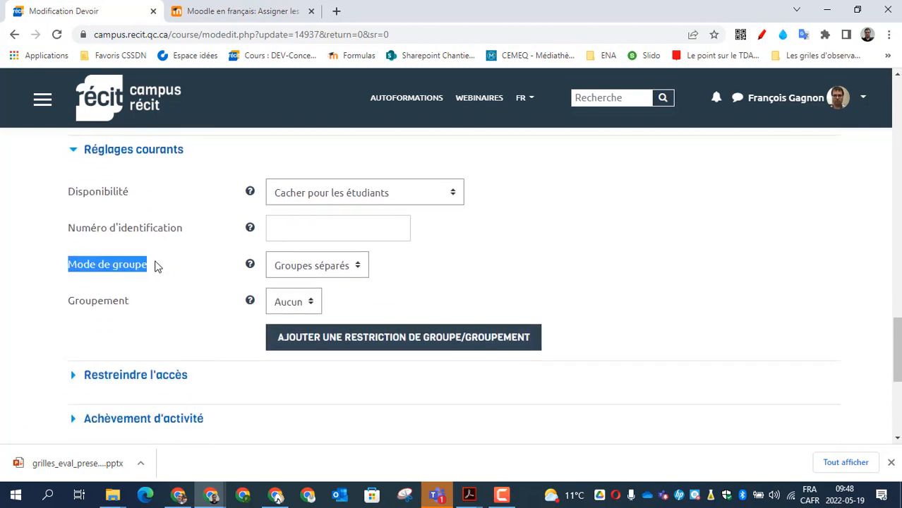
click(353, 267)
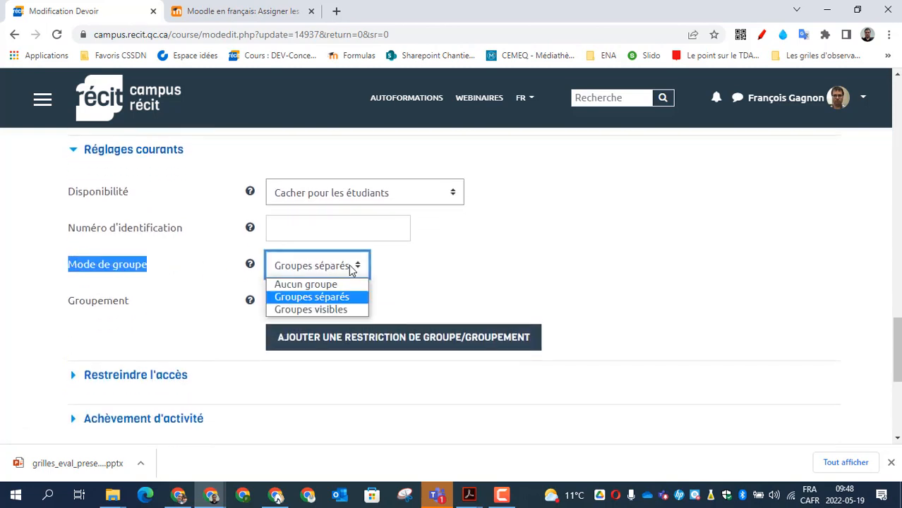
click(341, 301)
scroll(554, 270, down, 5)
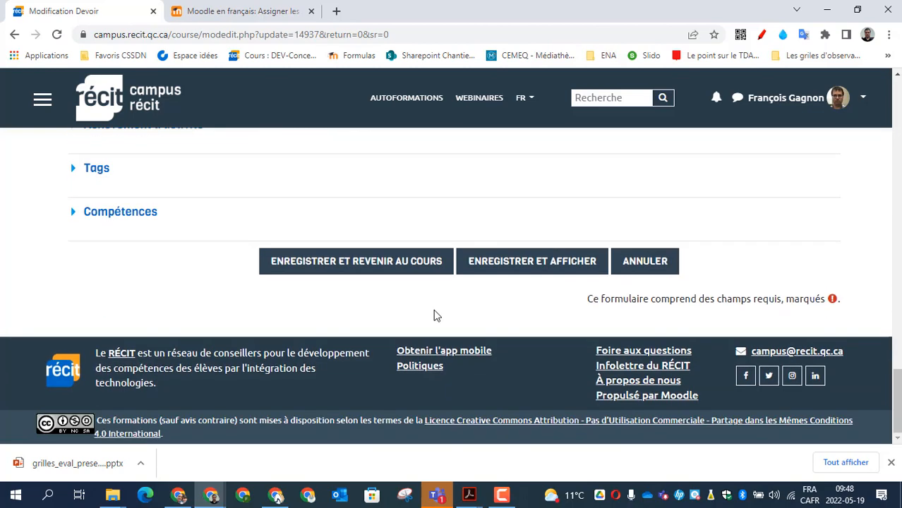
click(399, 263)
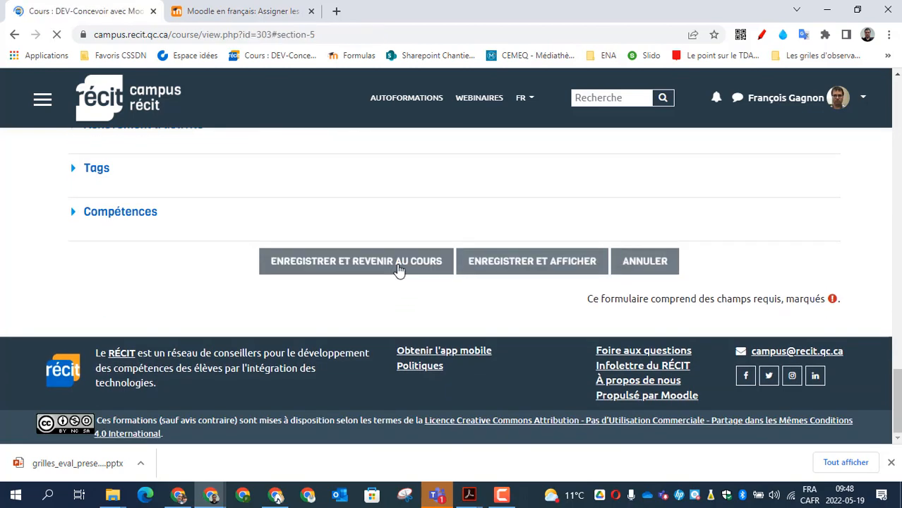